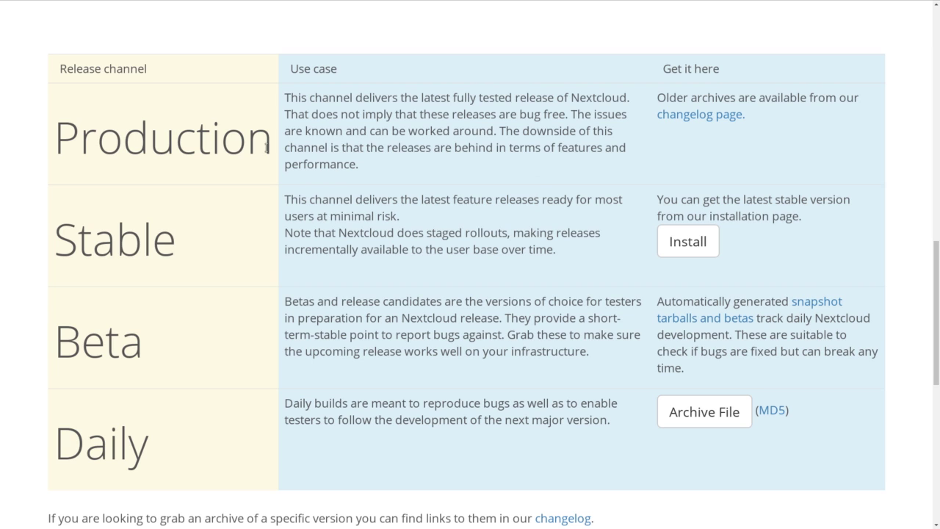
Highlight the Production and Stable channel names in the release channel table
double_click(223, 142)
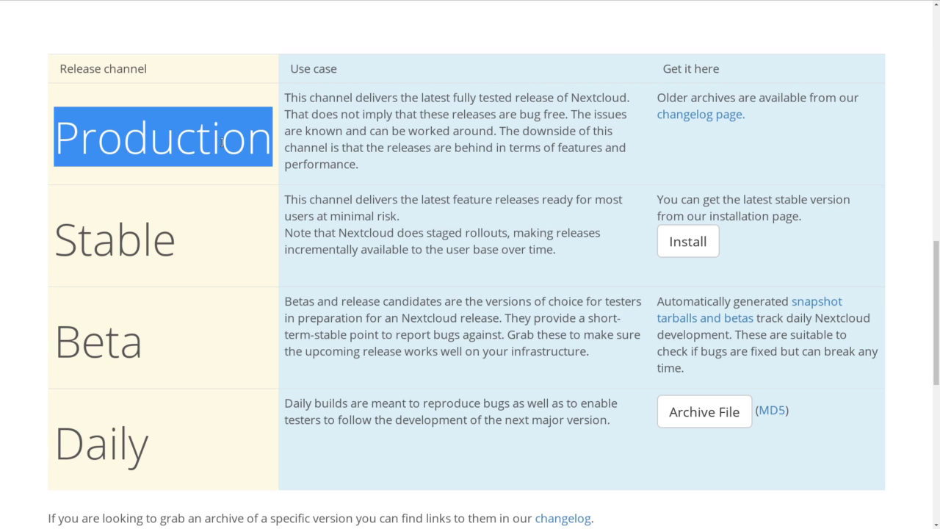
double_click(109, 250)
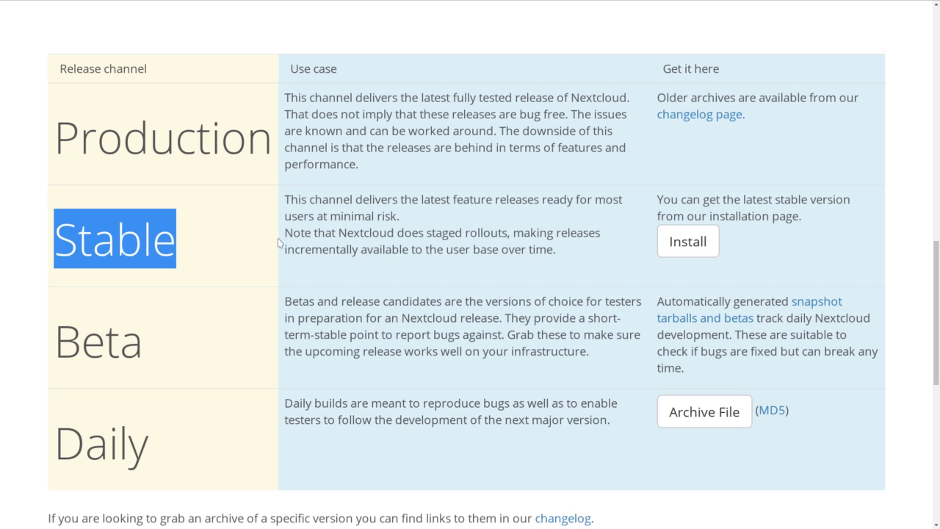
Highlight the Stable row's staged-rollouts sentence, then the Beta channel name
left_click_drag(284, 234, 569, 258)
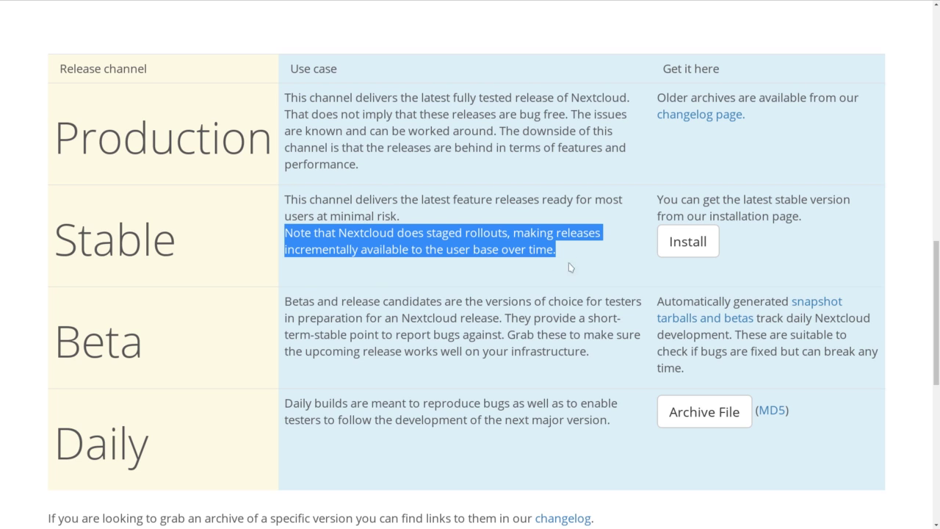
double_click(85, 348)
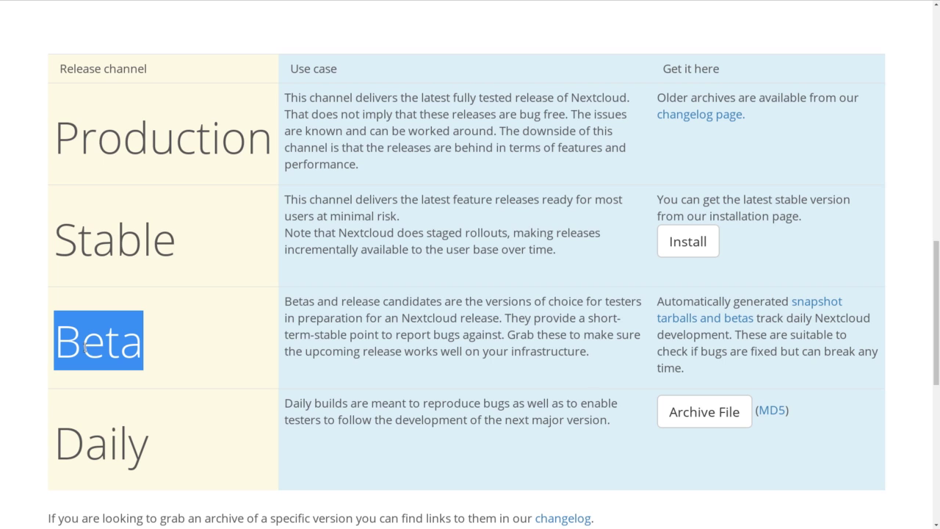
Highlight the Daily channel name in the release channel table
double_click(113, 440)
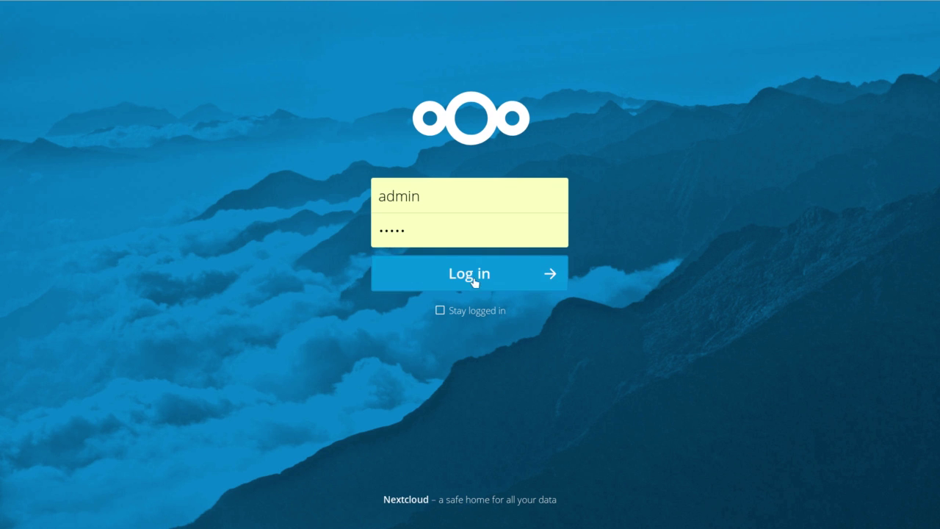
Sign in as admin, set the Admin update channel to beta, and reload to reveal 12.0.0
left_click(474, 282)
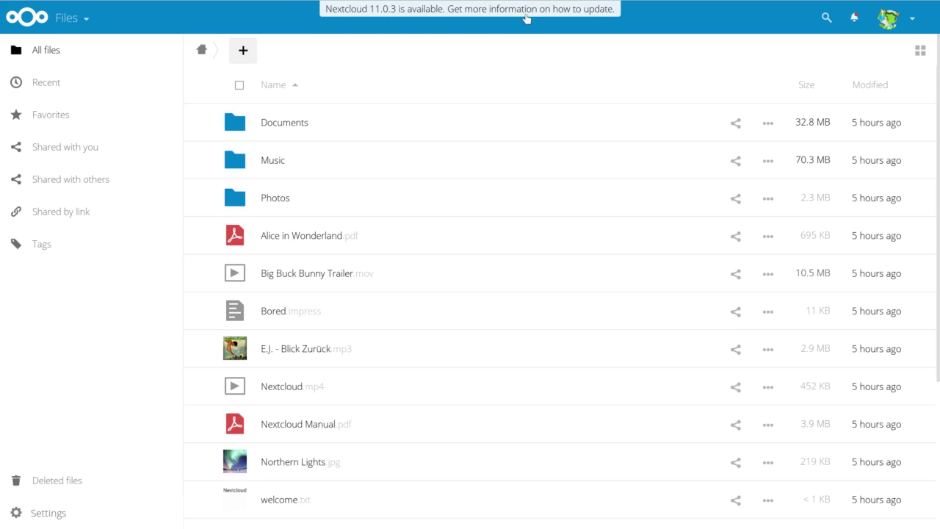
left_click(910, 22)
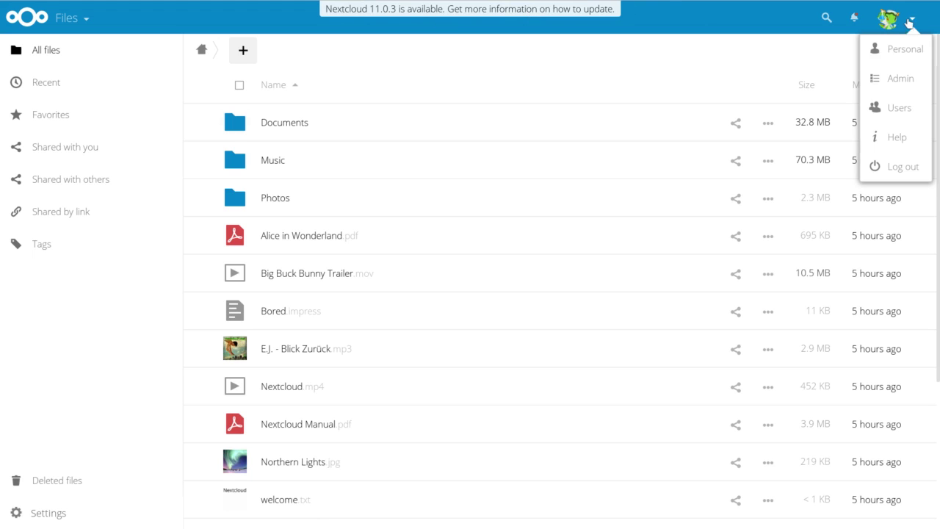
left_click(902, 80)
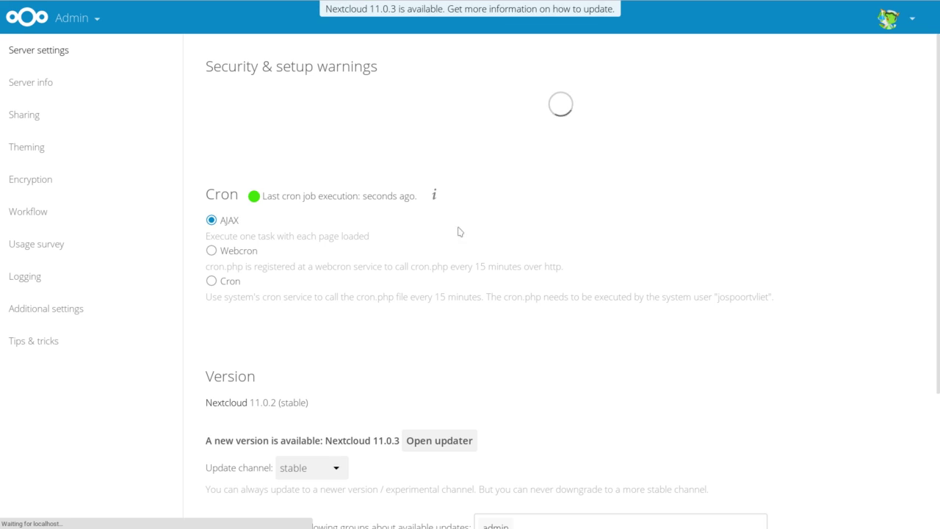
scroll(304, 399, "down", 1)
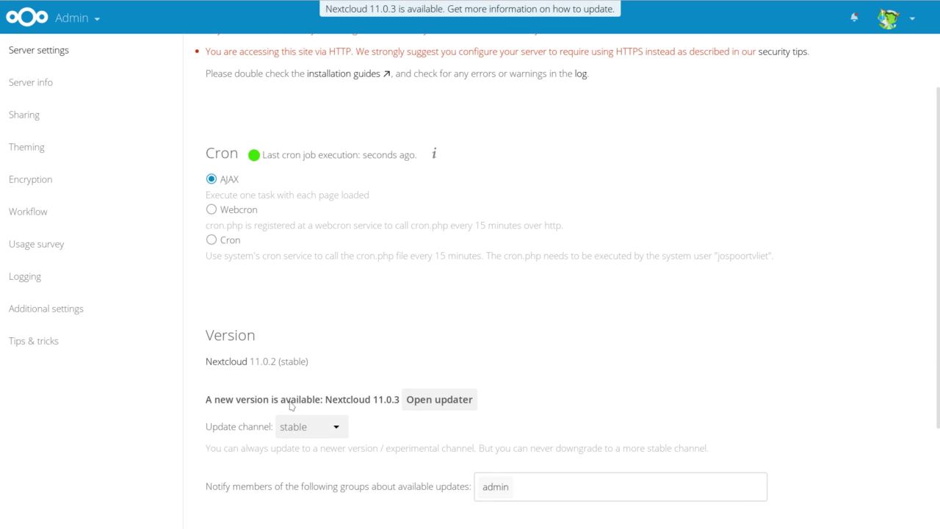
left_click(331, 431)
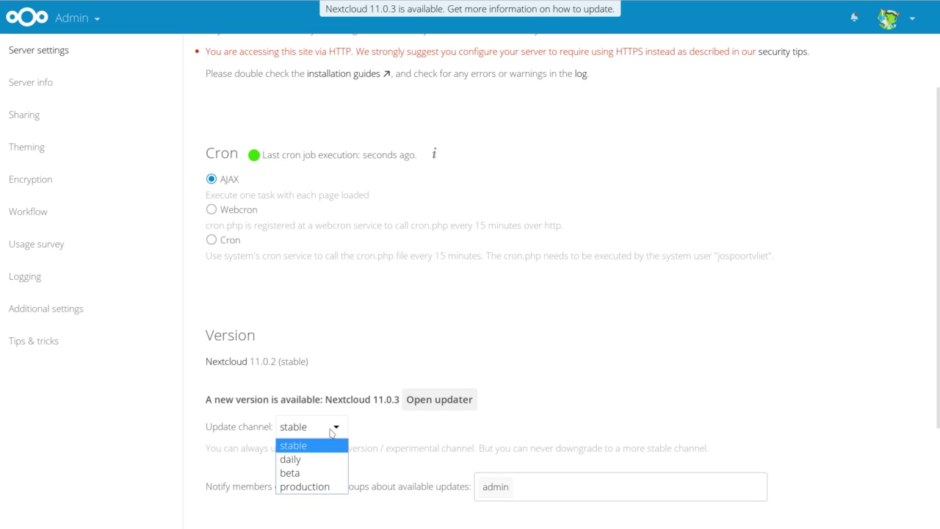
left_click(312, 473)
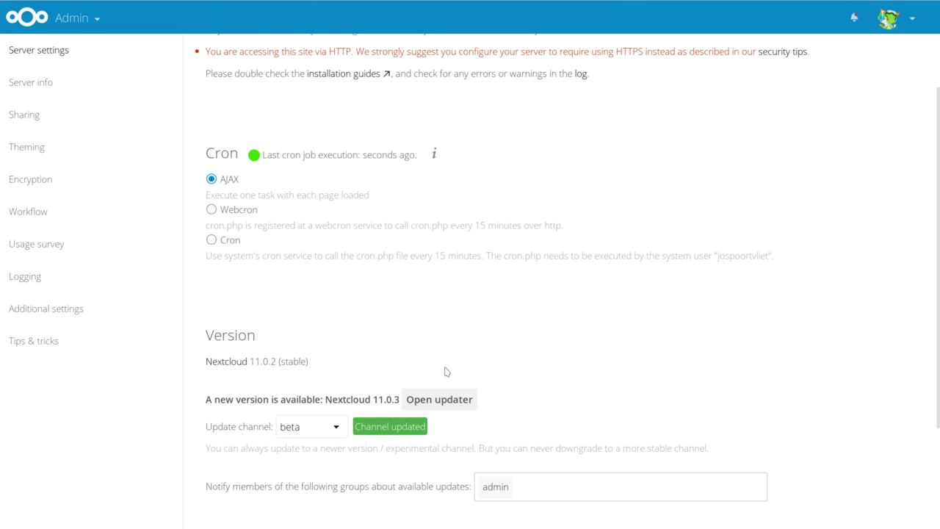
key("F5")
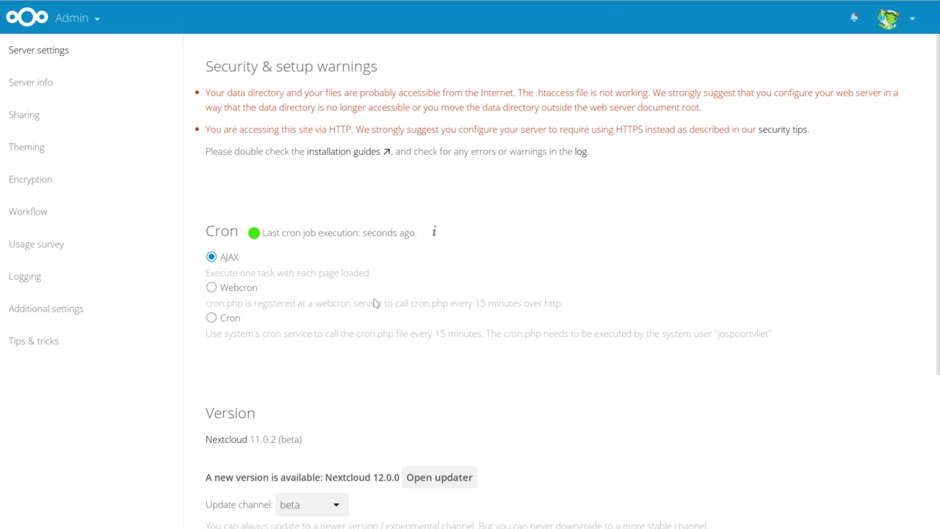
scroll(374, 304, "down", 3)
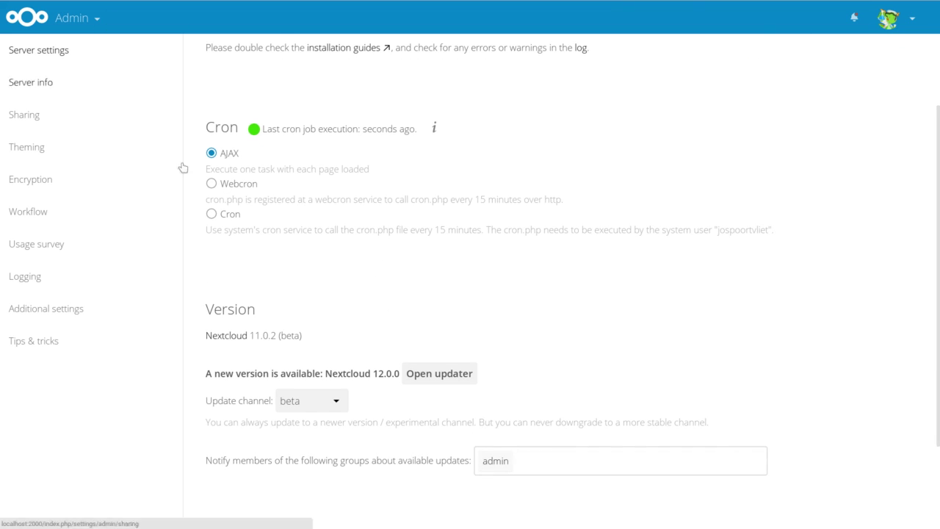
left_click(325, 400)
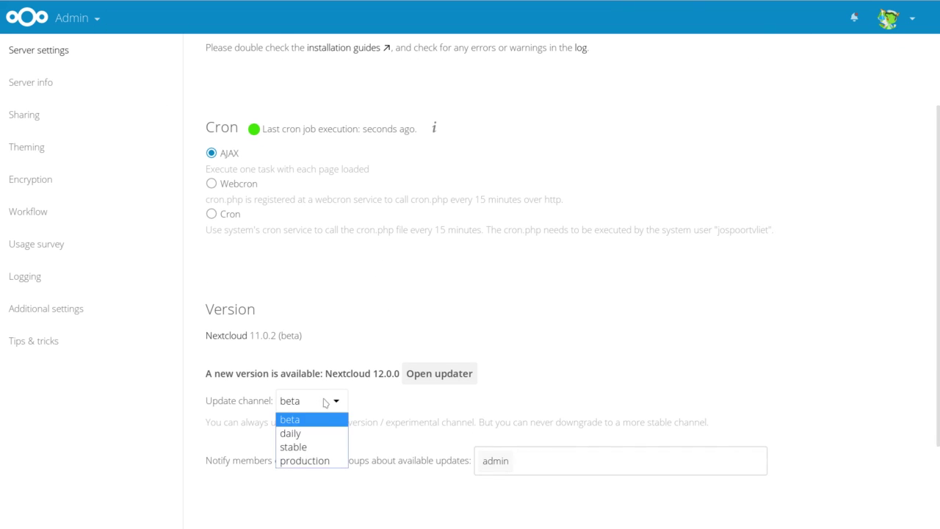
left_click(323, 461)
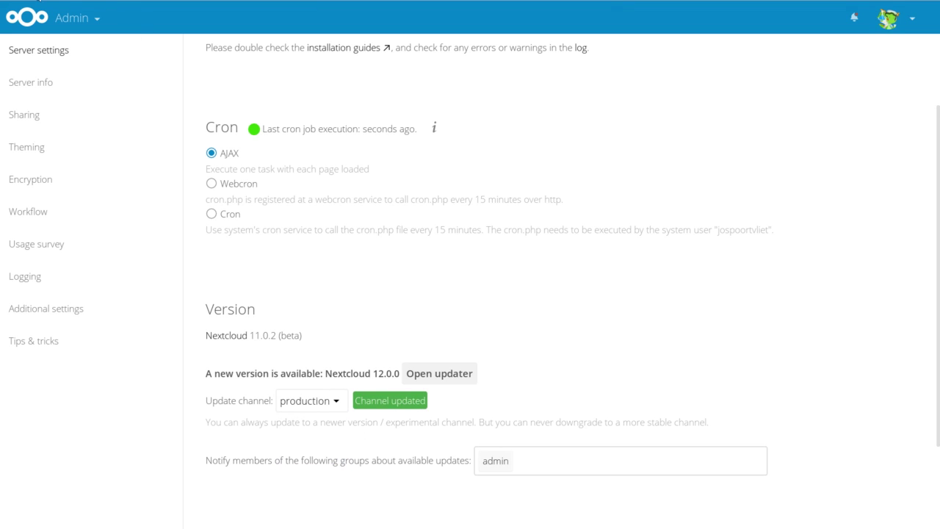
key("F5")
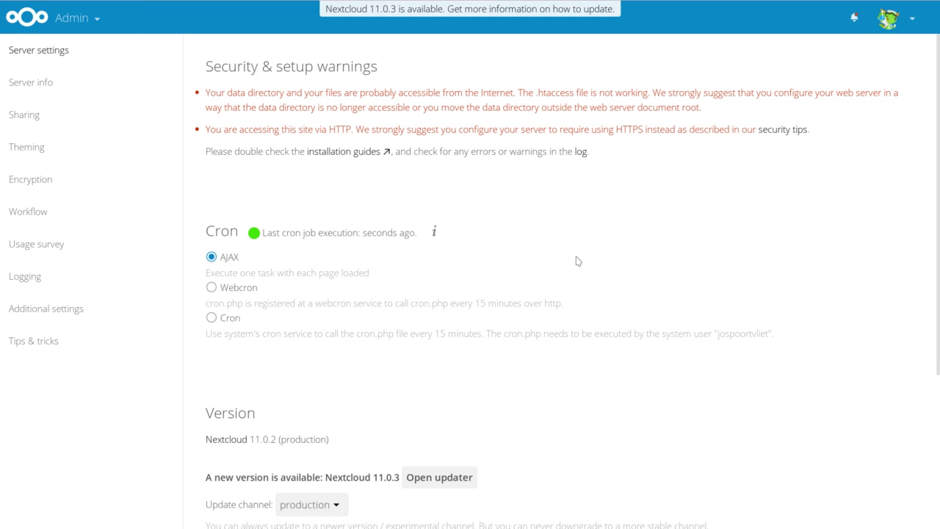
scroll(478, 342, "down", 3)
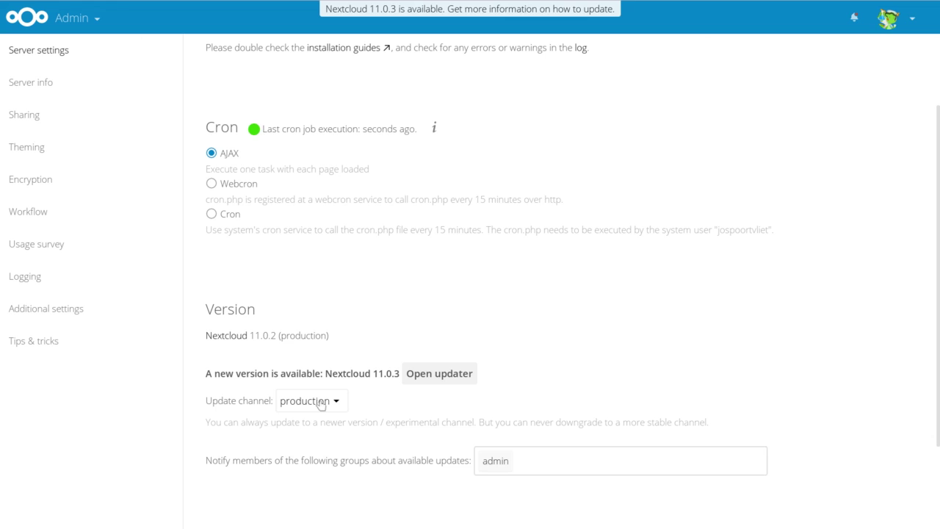
left_click(320, 404)
left_click(312, 434)
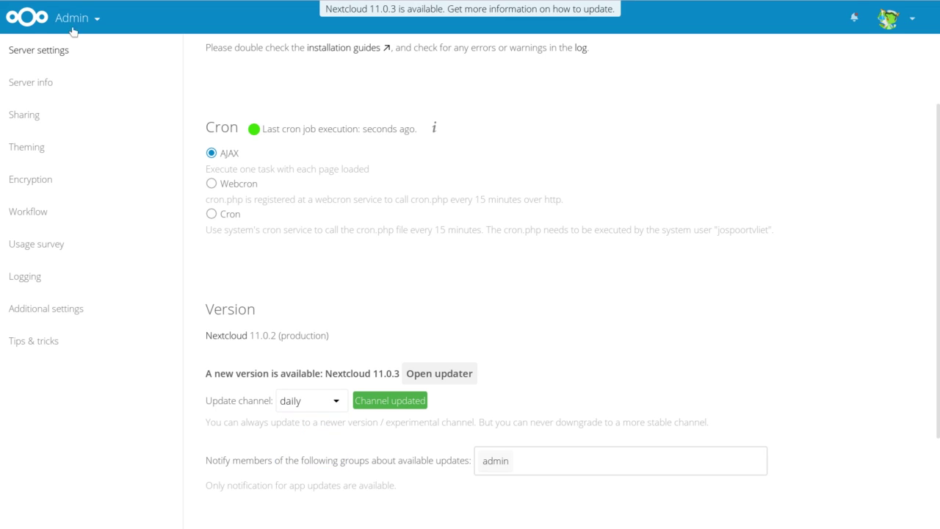
key("F5")
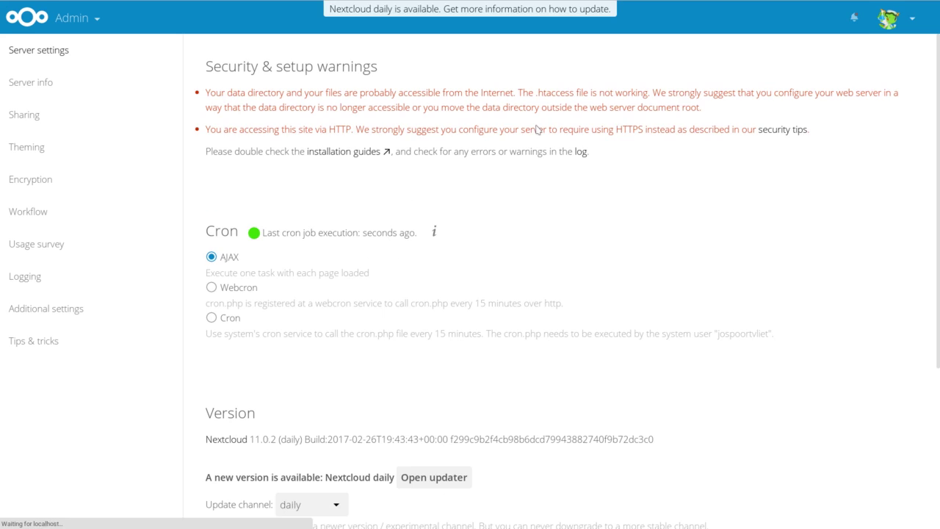
scroll(514, 132, "down", 3)
left_click(346, 297)
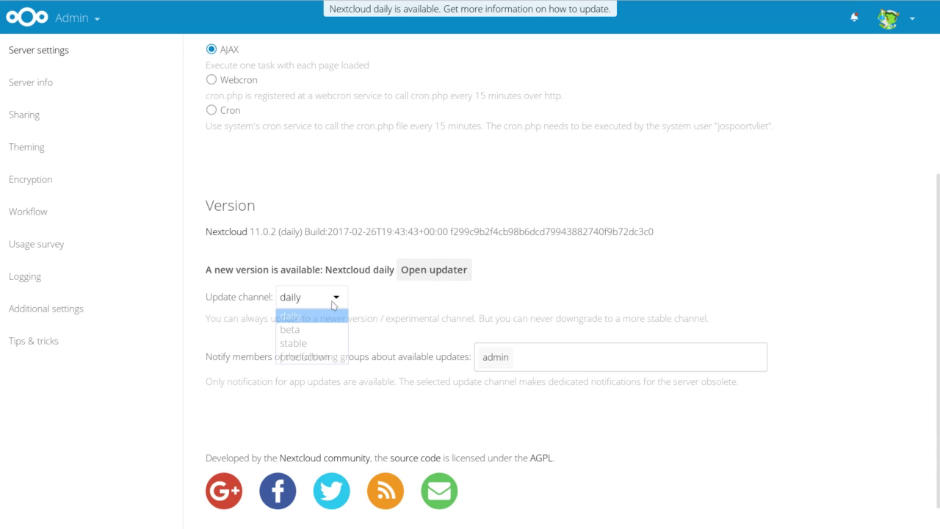
left_click(318, 344)
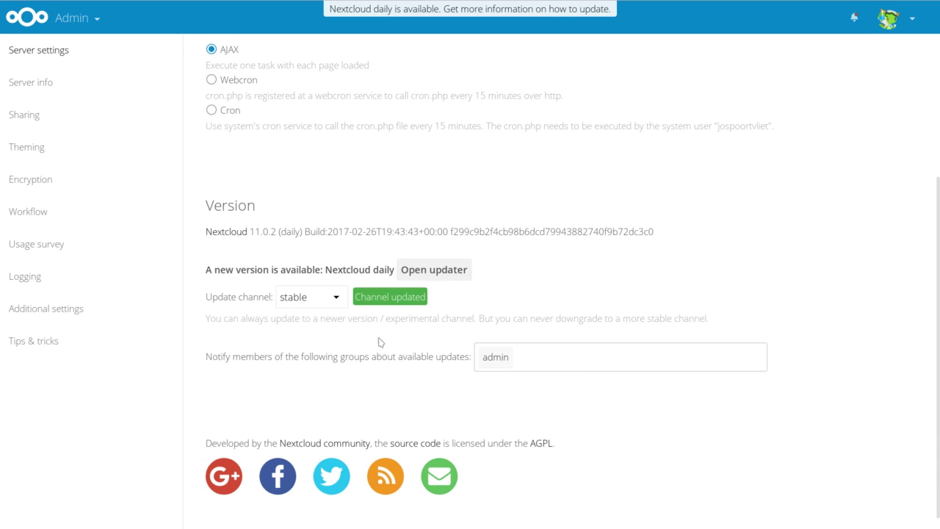
key("F5")
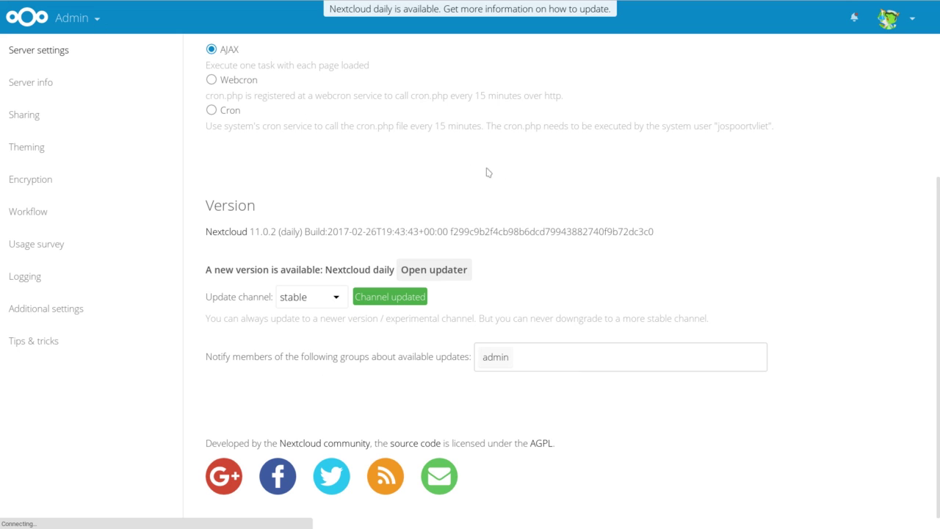
scroll(337, 331, "down", 3)
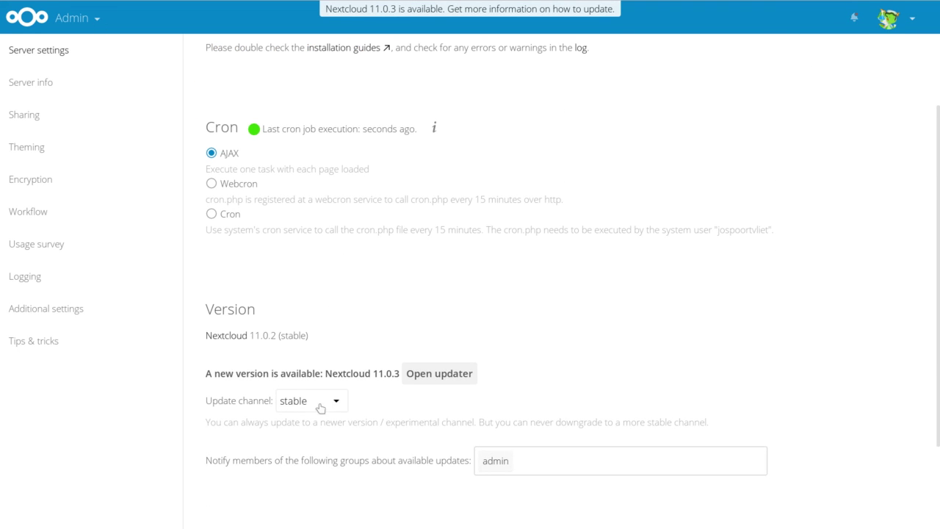
left_click(344, 404)
left_click(302, 448)
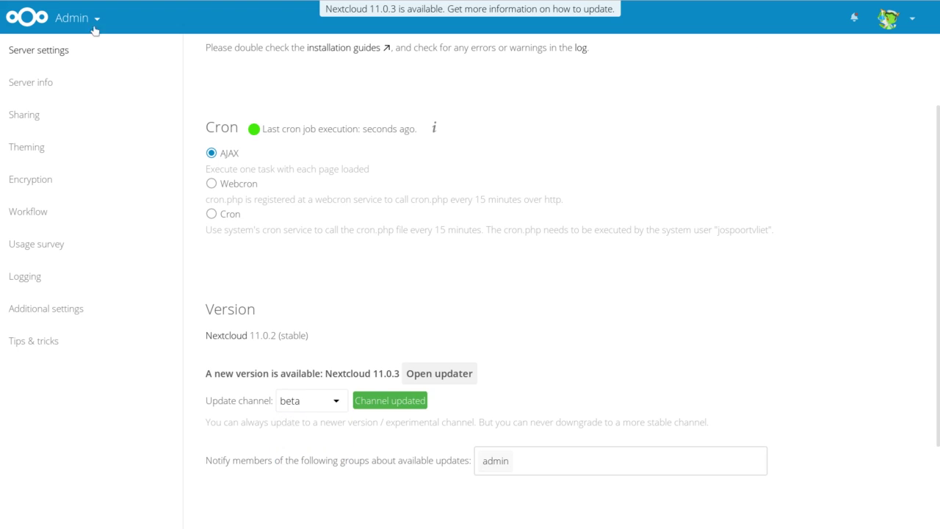
key("F5")
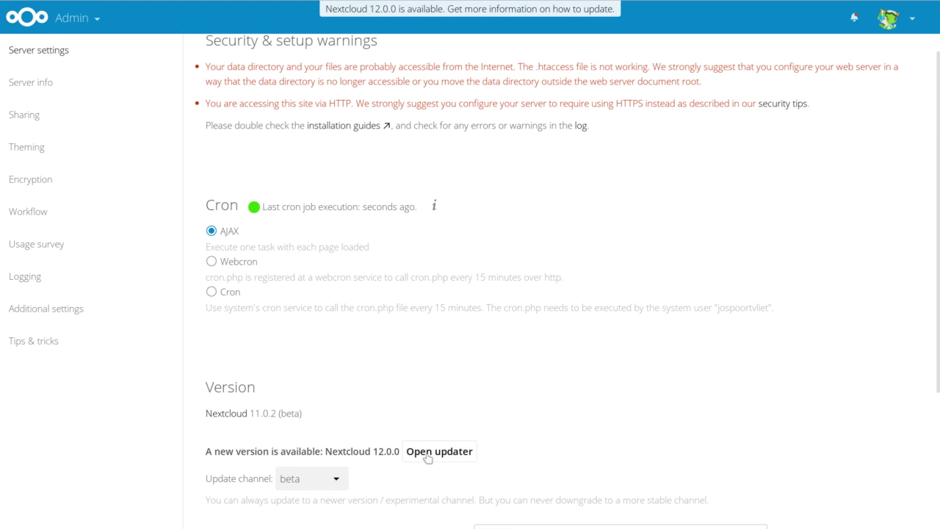
Run the web updater to 12.0.0, choosing No for maintenance mode, then return to the instance
left_click(428, 455)
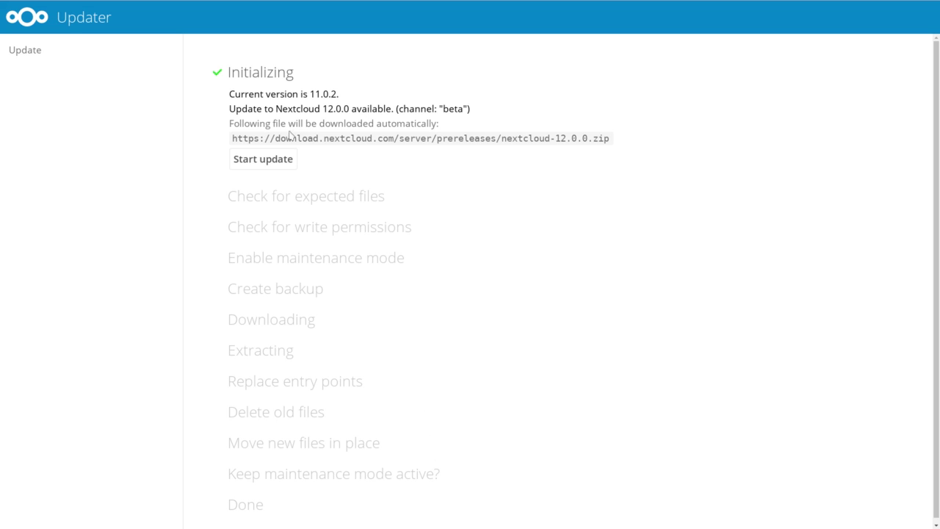
left_click(258, 165)
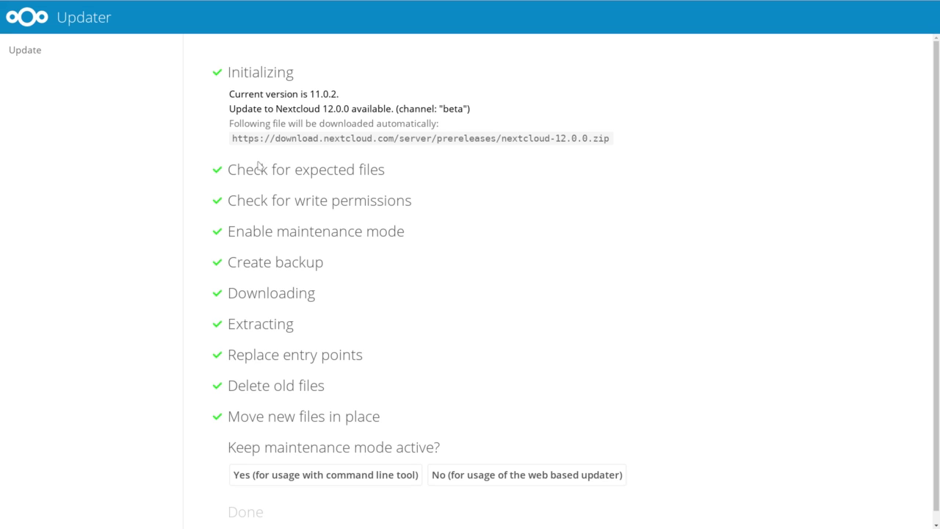
left_click(522, 475)
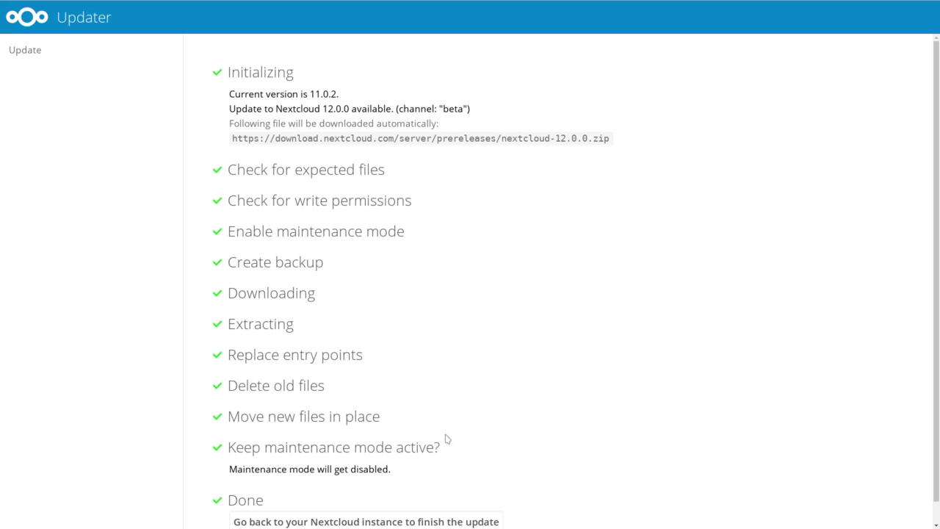
left_click(391, 522)
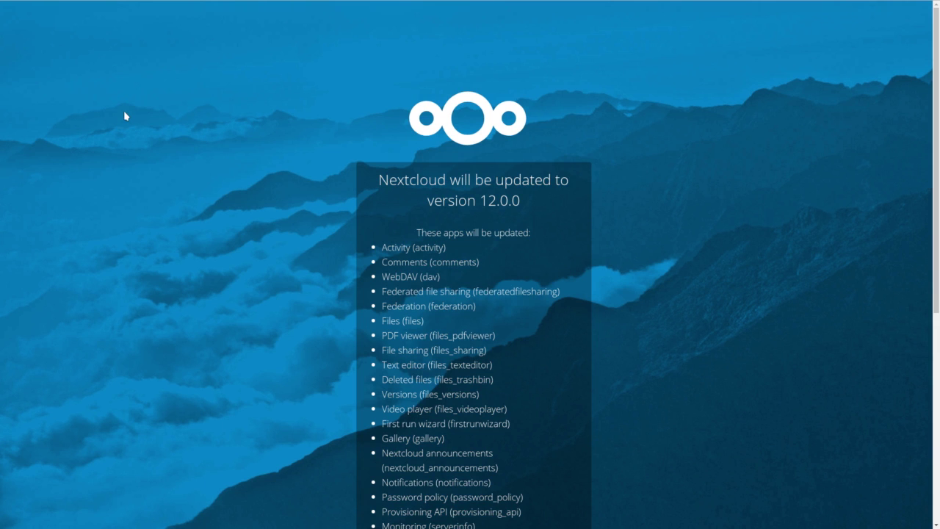
Start the final upgrade to Nextcloud 12.0.0 from the upgrade page
scroll(478, 304, "down", 4)
scroll(478, 301, "down", 3)
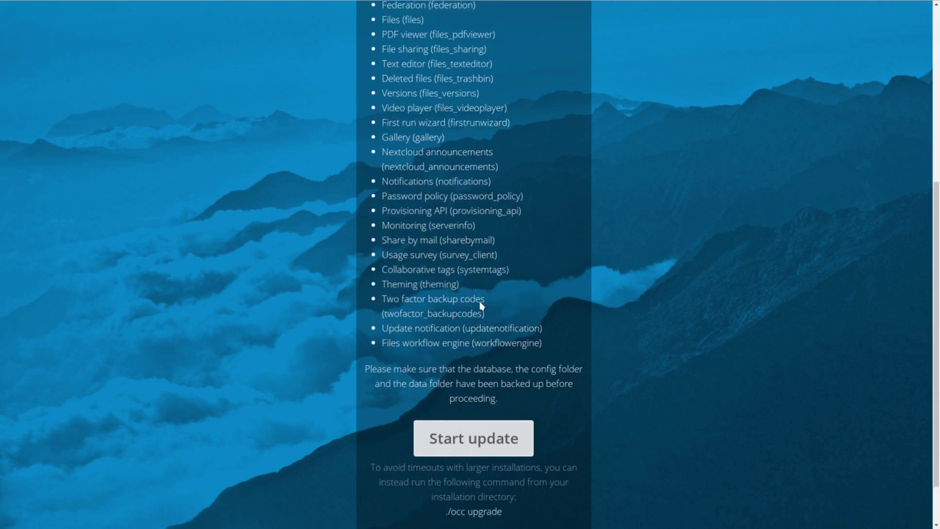
left_click(478, 377)
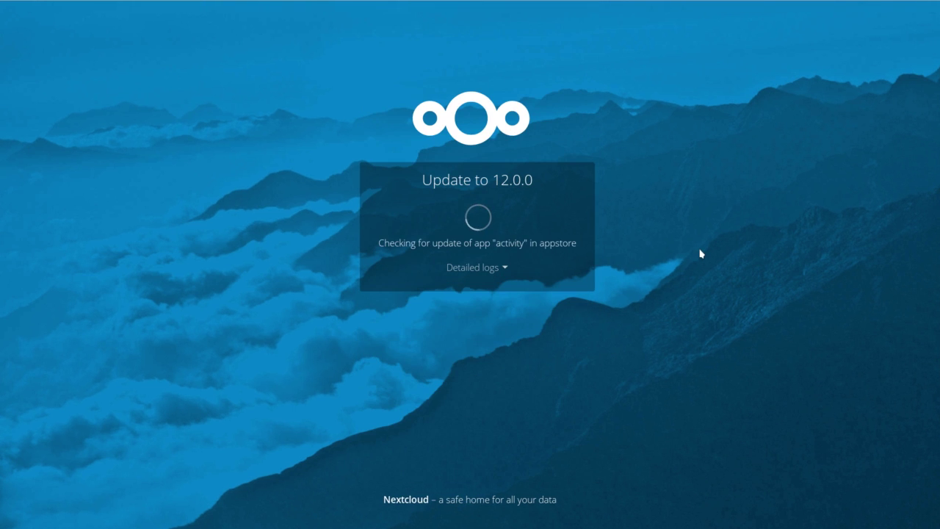